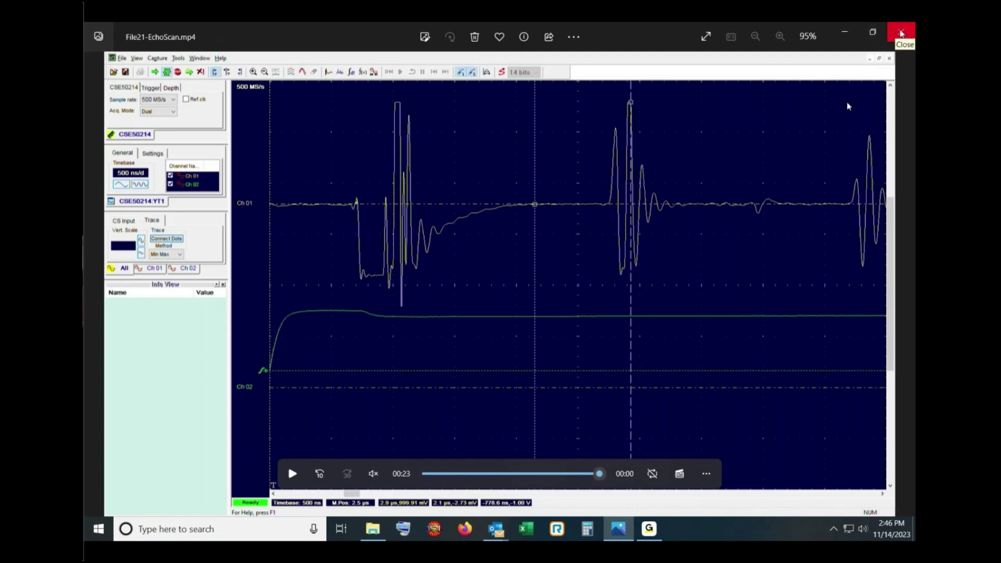
Close the File21-EchoScan.mp4 video, look over the files in the RazorPlusEdge2023 folder, and minimize the folder window.
{"action": "left_click", "coordinate": [902, 33]}
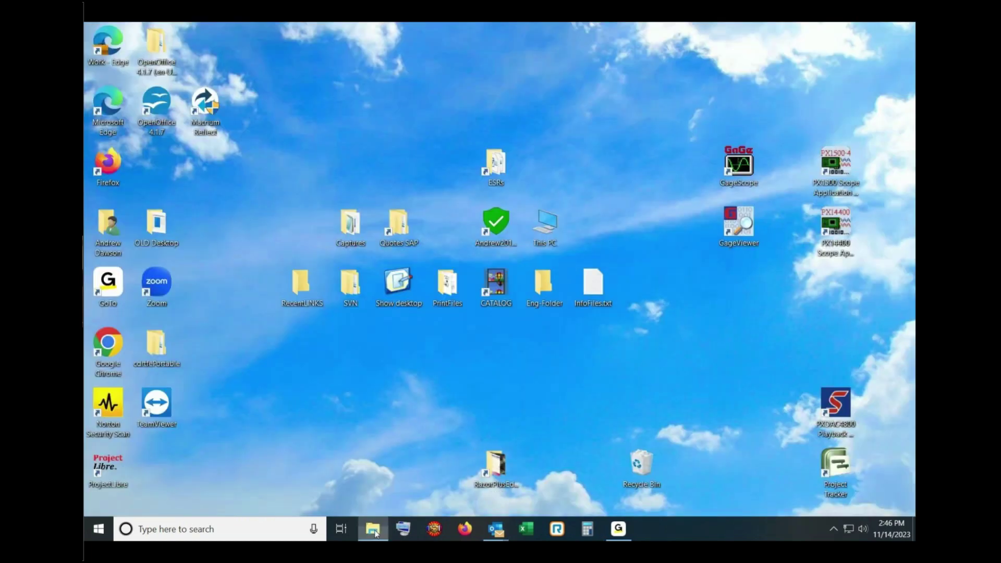
{"action": "left_click", "coordinate": [374, 530]}
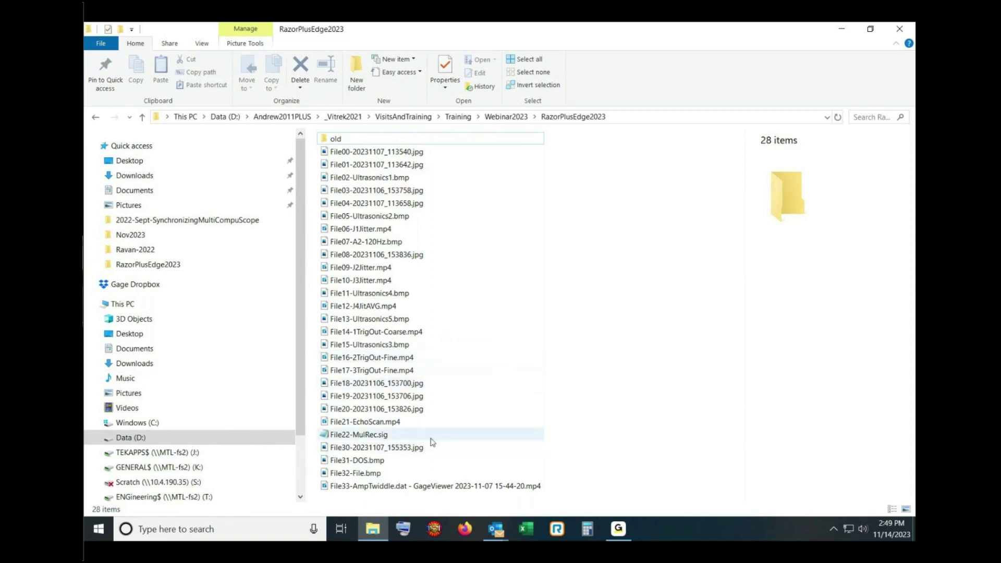
{"action": "left_click", "coordinate": [842, 30]}
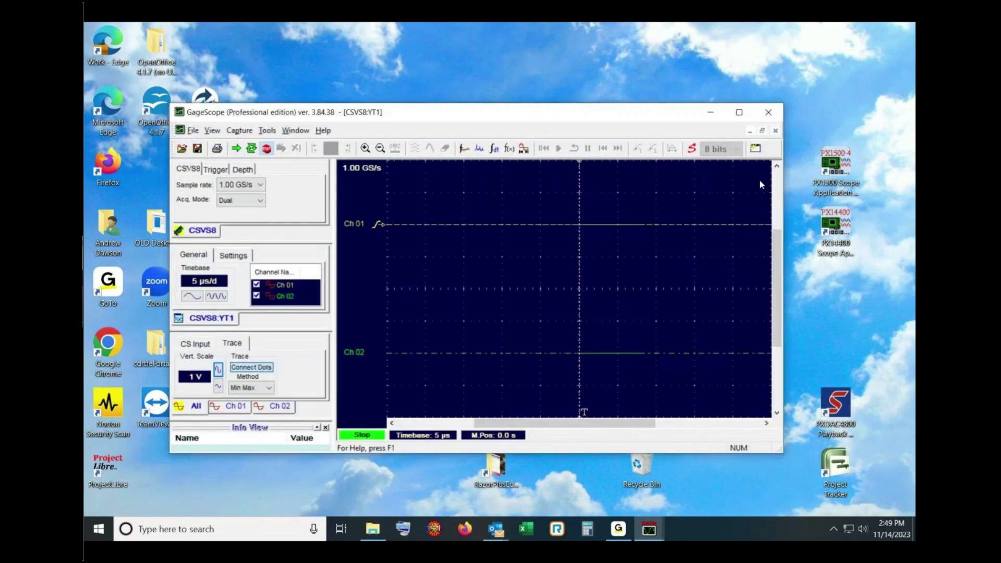
Maximize the GageScope window and hide the Ch 01 and Ch 02 traces.
{"action": "left_click", "coordinate": [739, 113]}
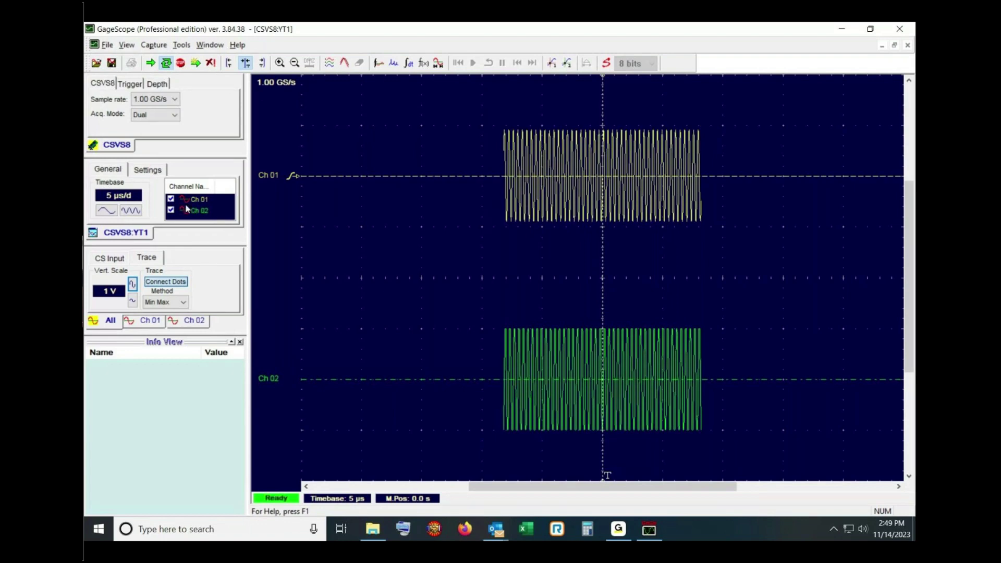
{"action": "left_click", "coordinate": [171, 199]}
{"action": "left_click", "coordinate": [171, 212]}
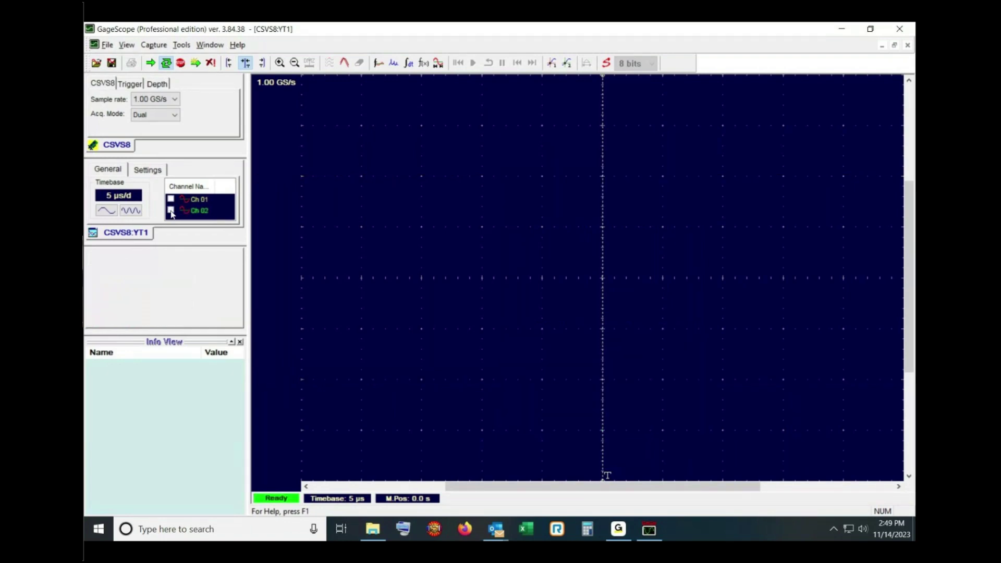
Start loading a channel from file and browse to the VisitsAndTraining folder inside _Vitrek2021.
{"action": "left_click", "coordinate": [107, 45]}
{"action": "left_click", "coordinate": [137, 90]}
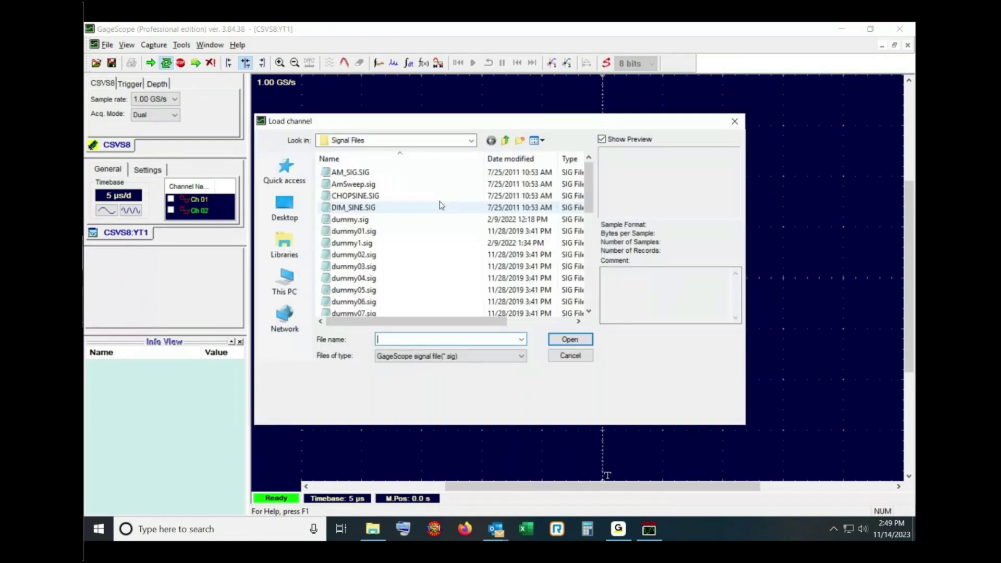
{"action": "left_click", "coordinate": [285, 172]}
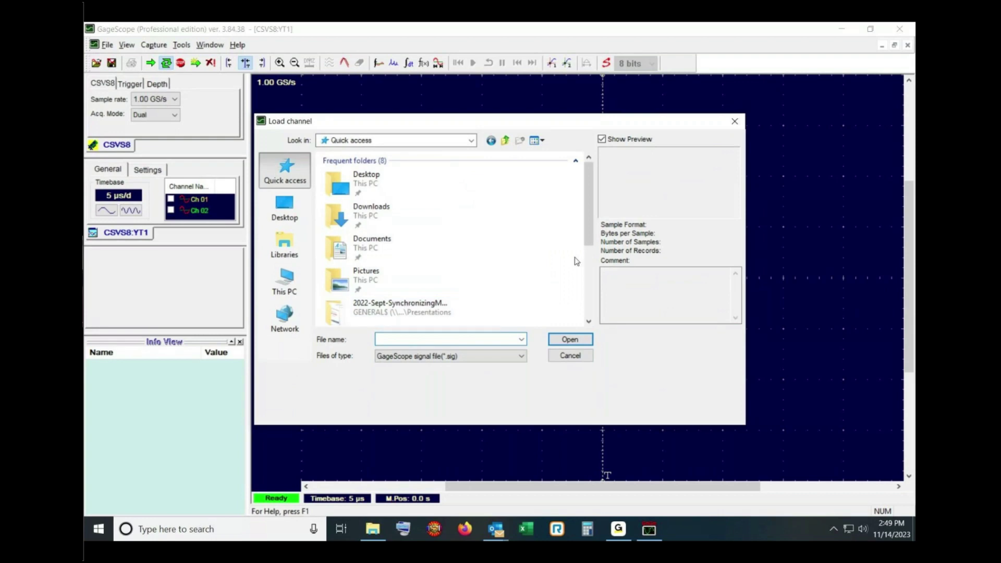
{"action": "scroll", "coordinate": [584, 230], "scroll_direction": "down", "scroll_amount": 3}
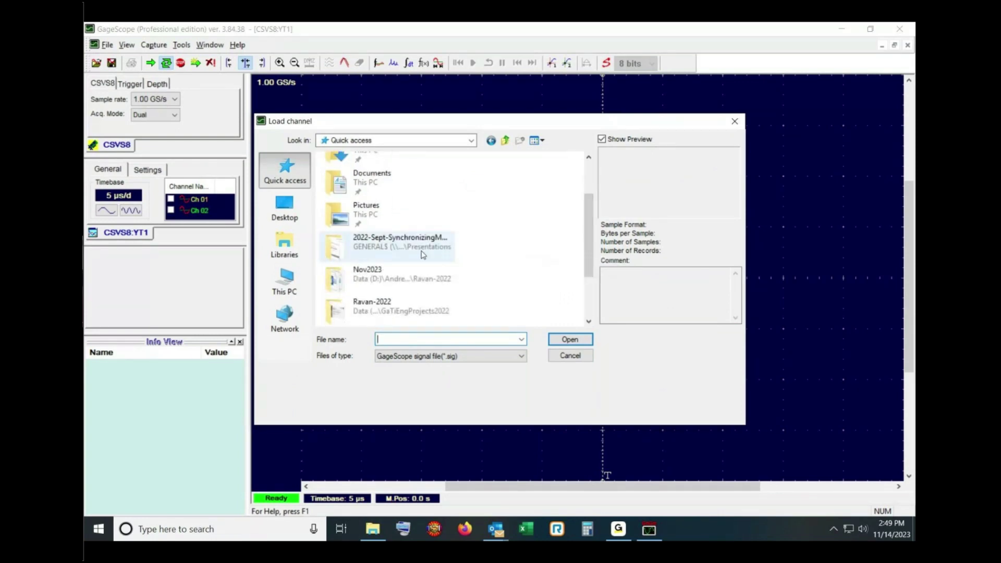
{"action": "scroll", "coordinate": [583, 302], "scroll_direction": "down", "scroll_amount": 3}
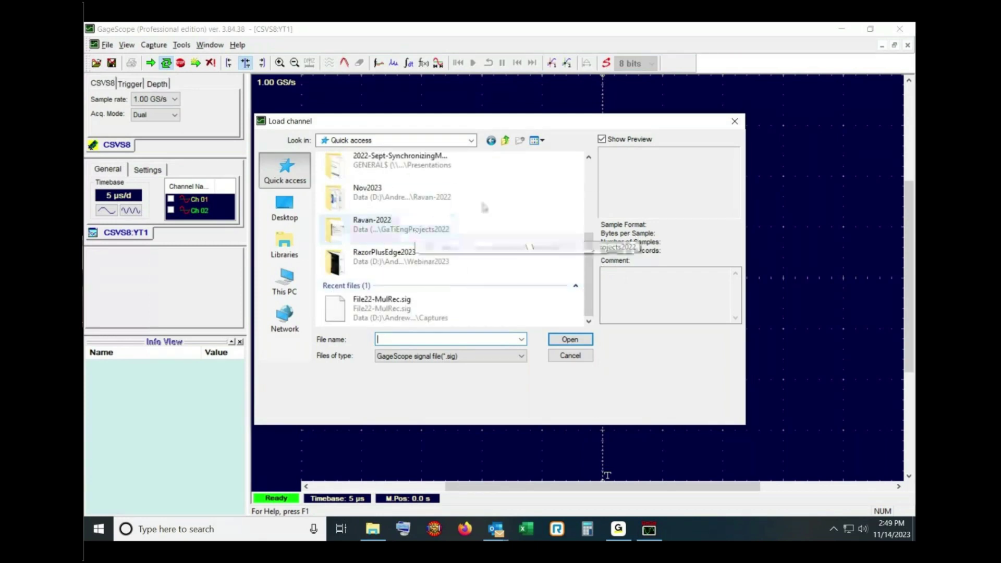
{"action": "double_click", "coordinate": [375, 225]}
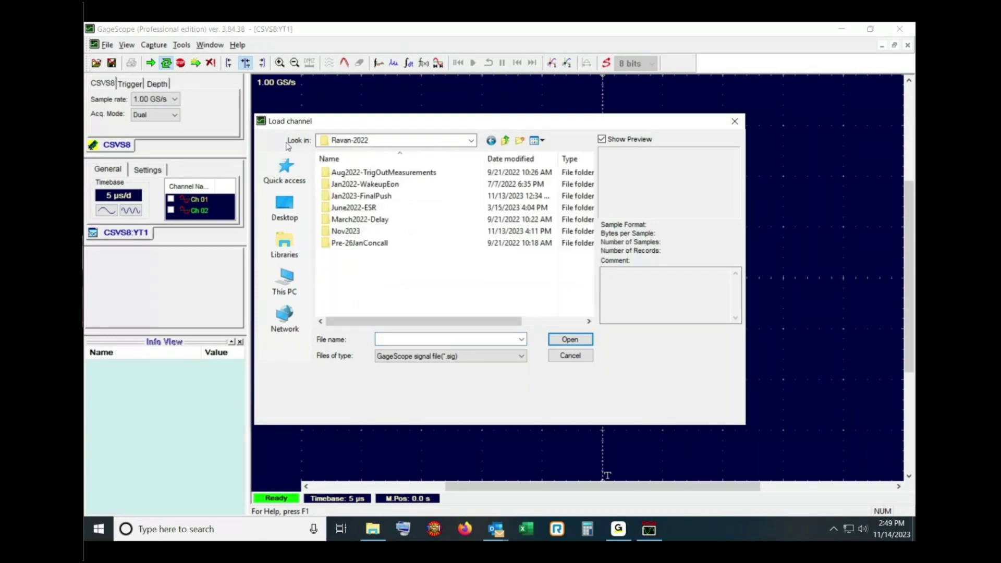
{"action": "left_click", "coordinate": [506, 141]}
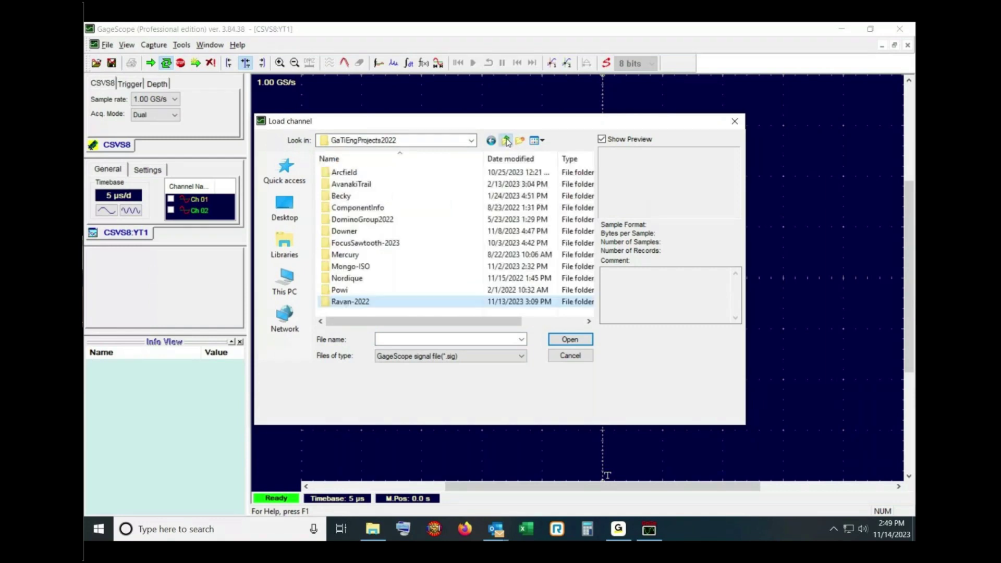
{"action": "left_click", "coordinate": [507, 142]}
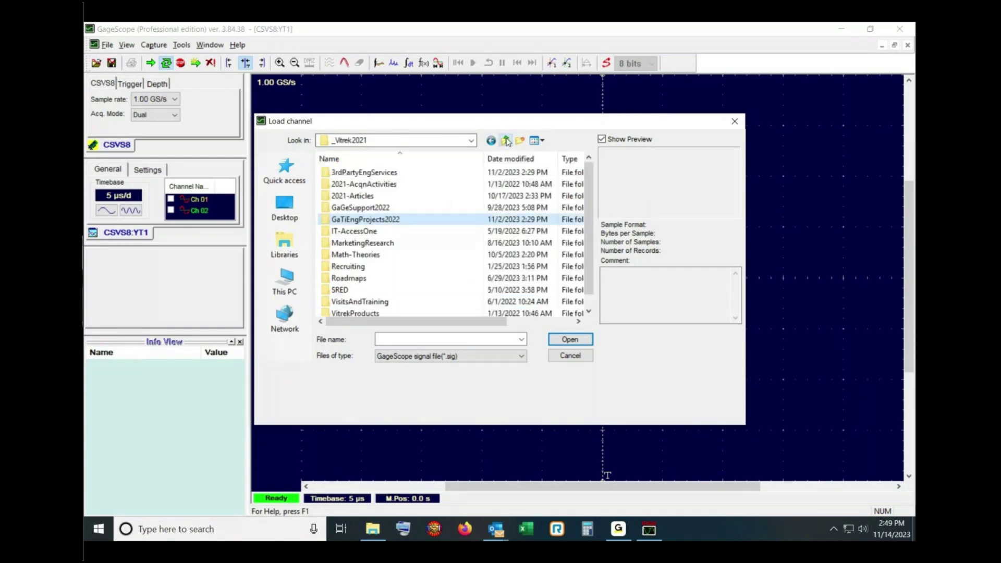
{"action": "scroll", "coordinate": [495, 302], "scroll_direction": "down", "scroll_amount": 1}
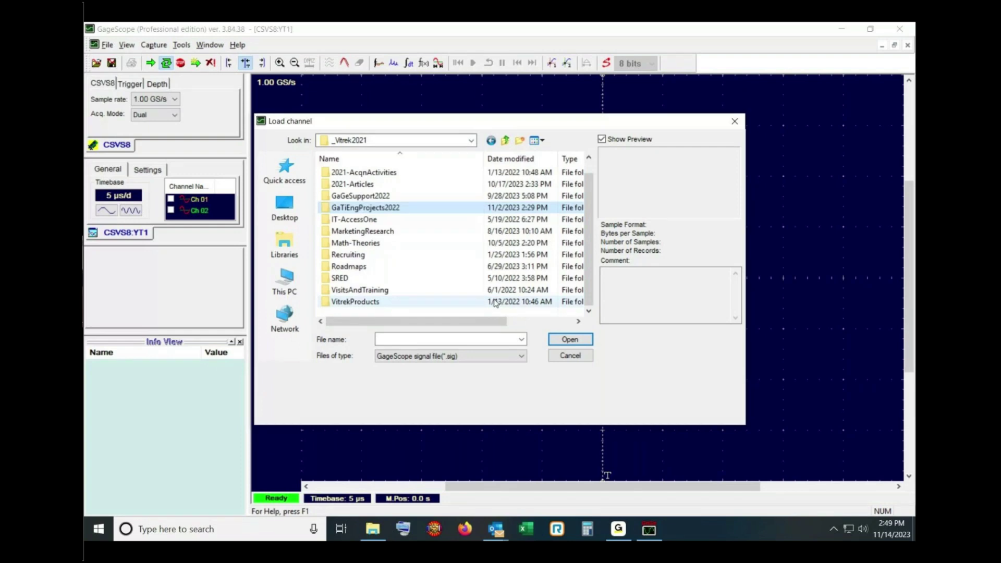
{"action": "double_click", "coordinate": [365, 290]}
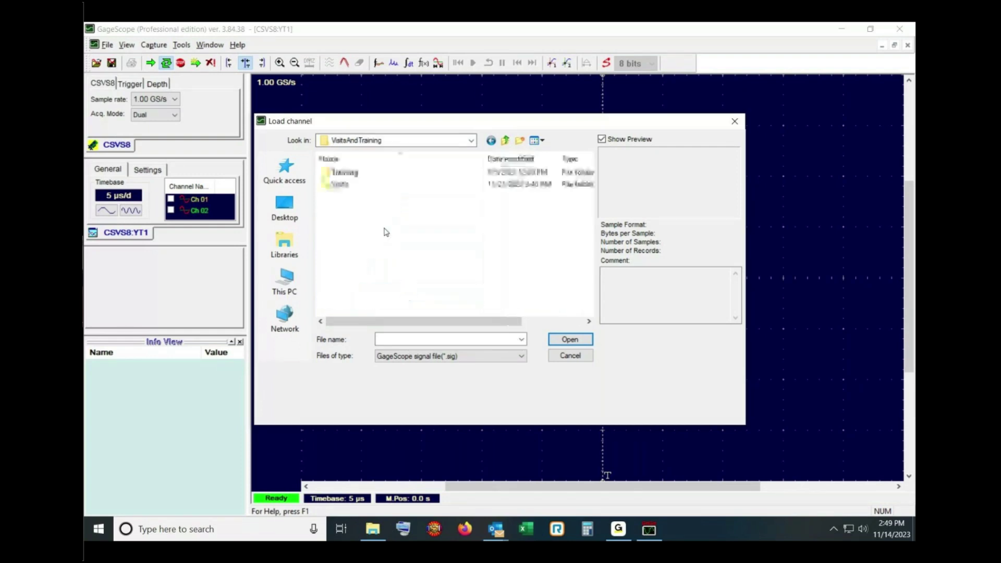
Load the signal file File22-MulRec.sig from the RazorPlusEdge2023 folder under Training and Webinar2023.
{"action": "double_click", "coordinate": [368, 184]}
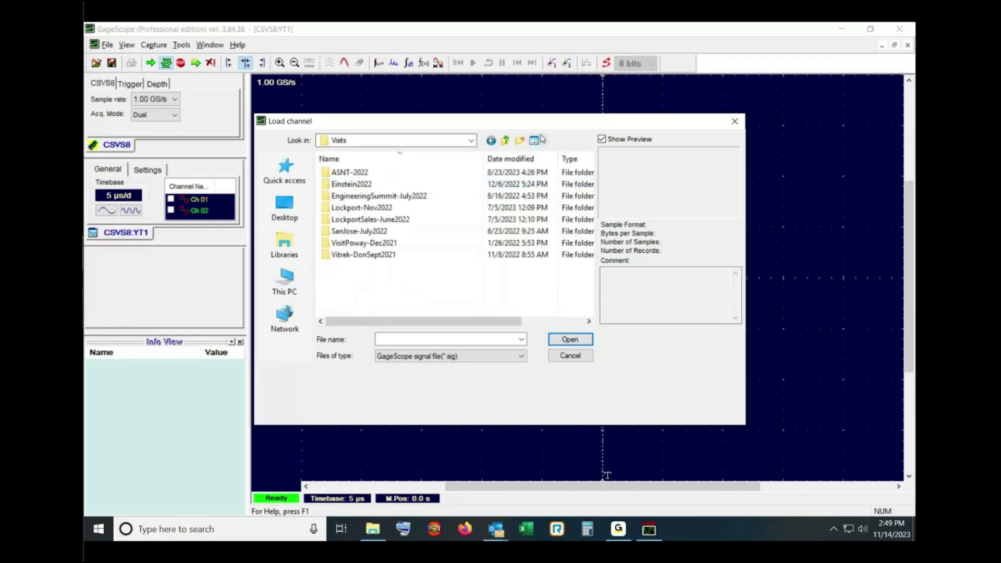
{"action": "left_click", "coordinate": [505, 140]}
{"action": "left_click", "coordinate": [346, 172]}
{"action": "left_click", "coordinate": [328, 177]}
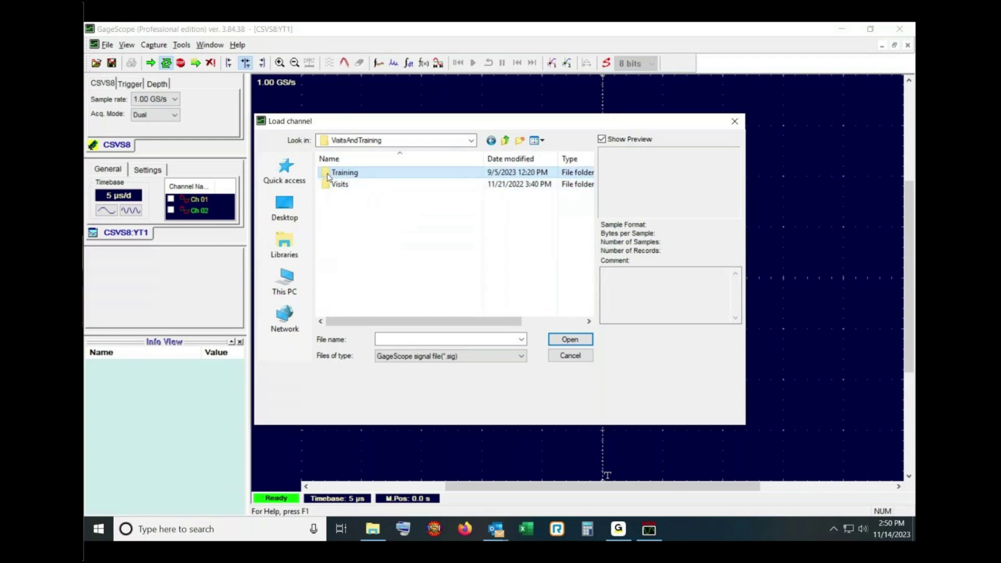
{"action": "double_click", "coordinate": [328, 177]}
{"action": "double_click", "coordinate": [360, 244]}
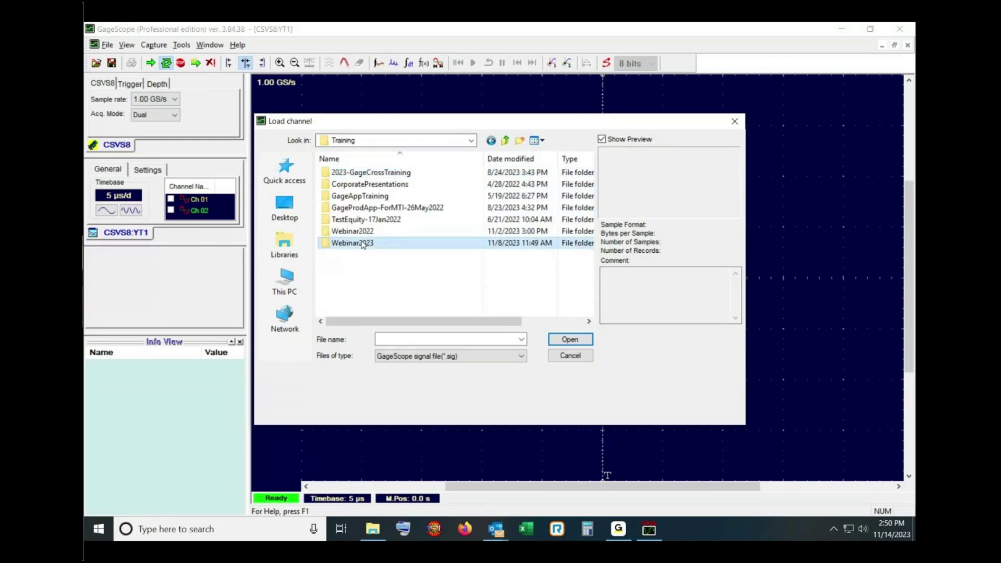
{"action": "double_click", "coordinate": [419, 208]}
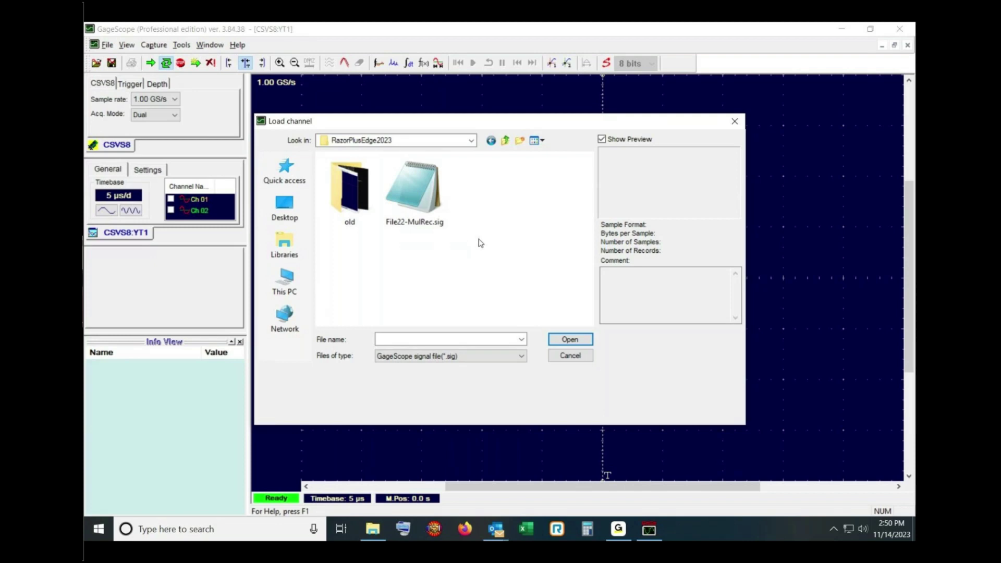
{"action": "left_click", "coordinate": [411, 182]}
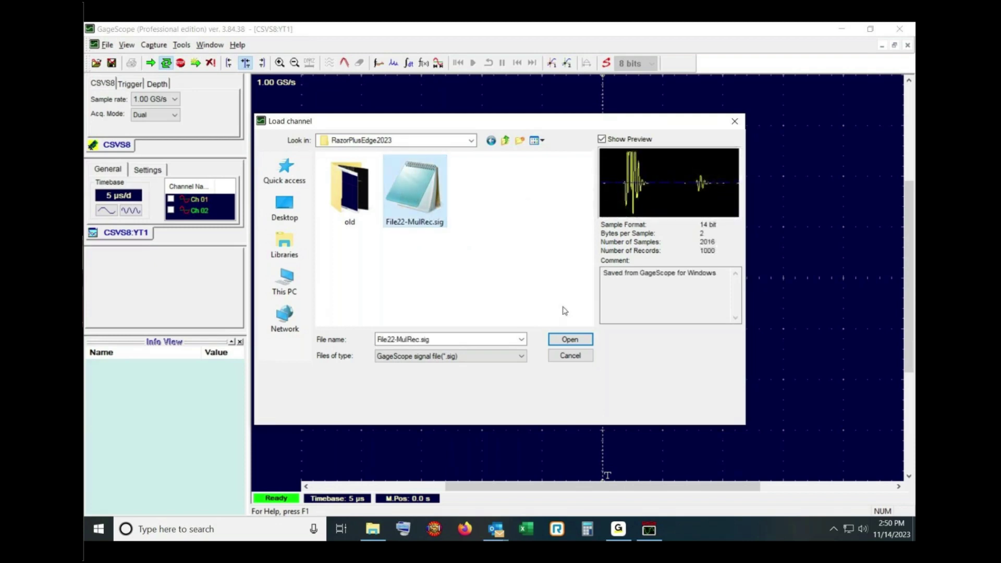
{"action": "left_click", "coordinate": [556, 340]}
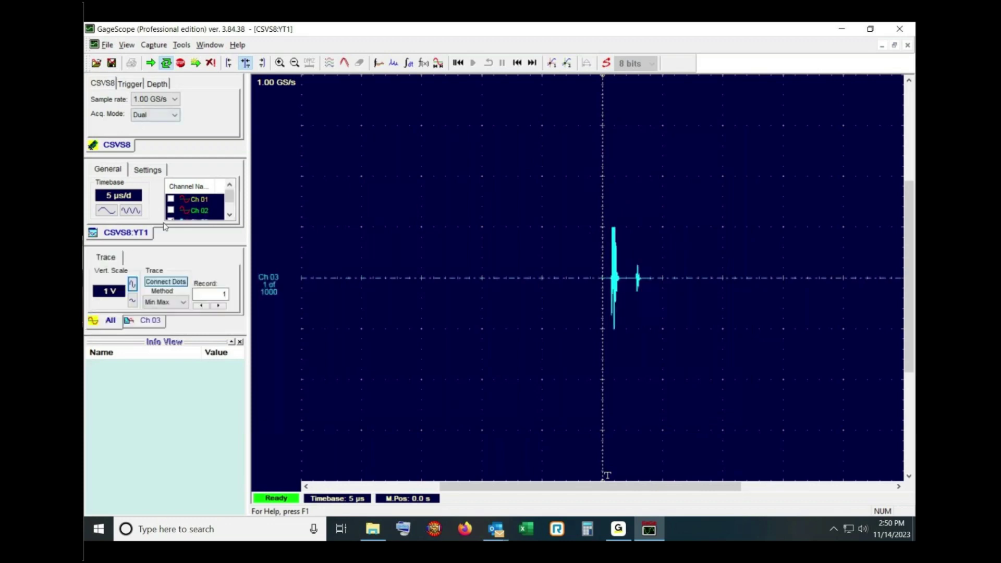
Set the timebase to 1 µs/d and move the trigger position to the left edge of the graticule.
{"action": "left_click", "coordinate": [106, 211]}
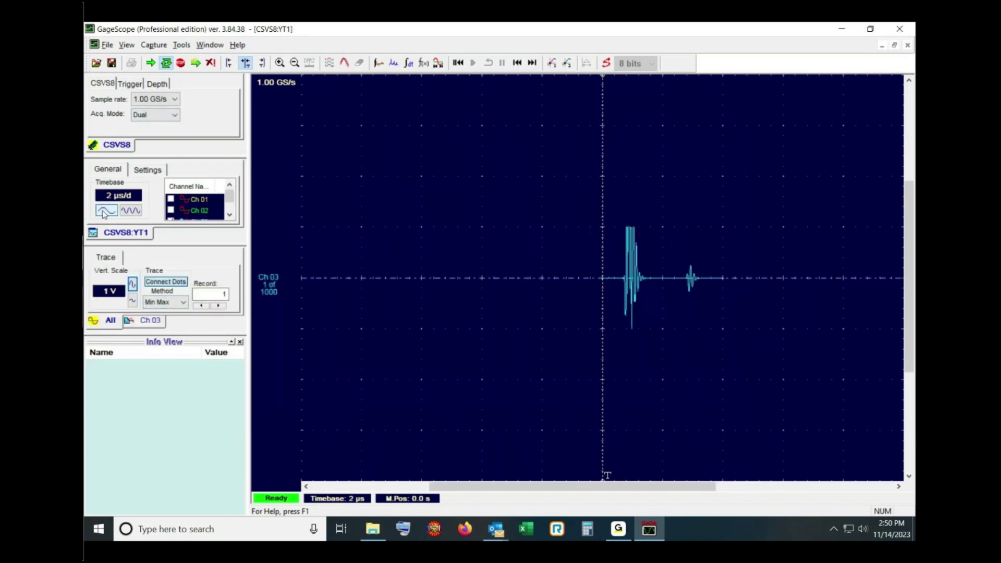
{"action": "left_click", "coordinate": [106, 211]}
{"action": "left_click_drag", "start_coordinate": [601, 242], "coordinate": [318, 251]}
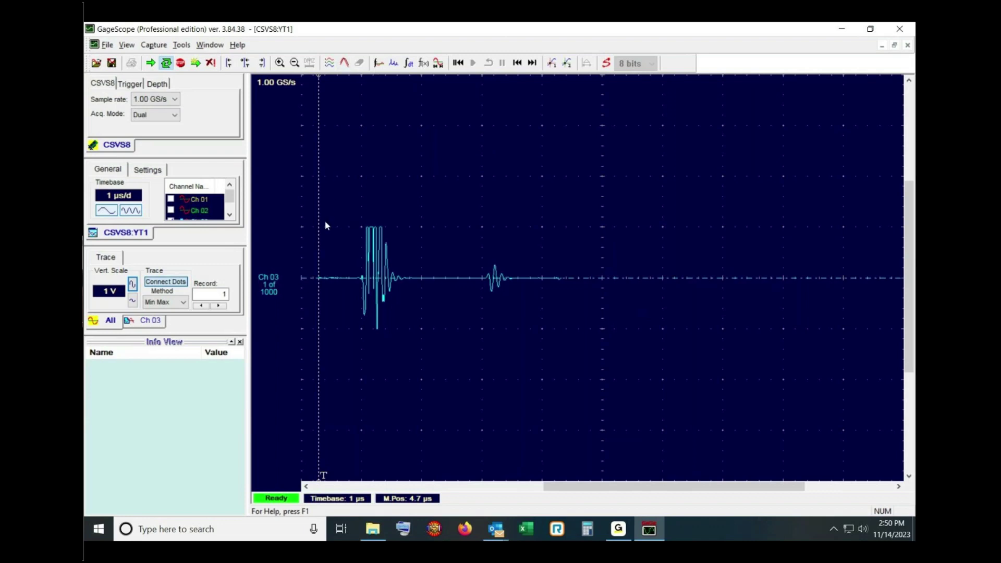
{"action": "left_click_drag", "start_coordinate": [322, 243], "coordinate": [301, 239]}
Enlarge the loaded echo trace with a 500 ns/d timebase and a 200 mV vertical scale.
{"action": "left_click", "coordinate": [131, 211]}
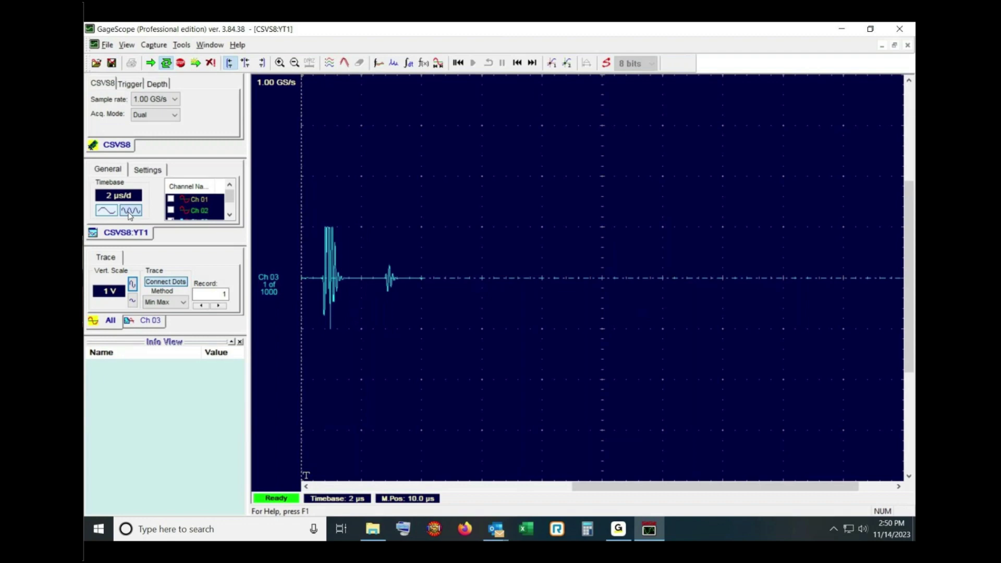
{"action": "left_click", "coordinate": [106, 212]}
{"action": "left_click", "coordinate": [106, 211]}
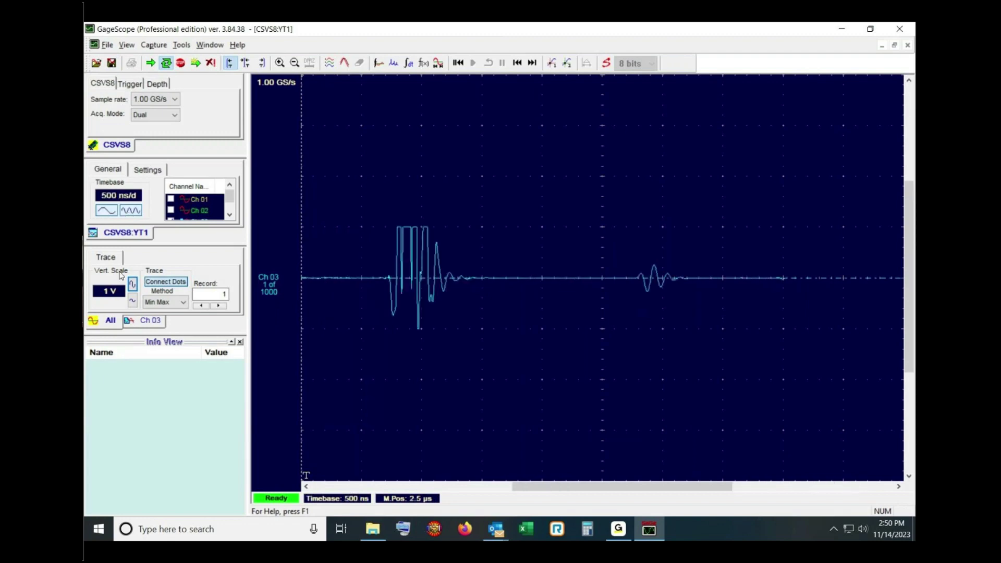
{"action": "left_click", "coordinate": [132, 284]}
{"action": "left_click", "coordinate": [132, 284]}
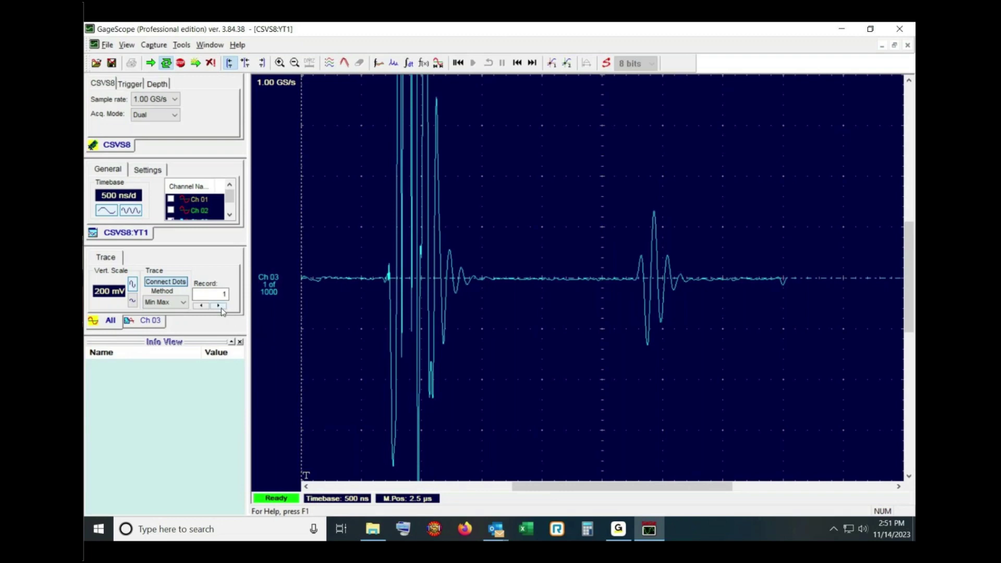
Step the loaded multiple-record signal forward one record at a time to record 19, comparing the echo waveforms.
{"action": "left_click", "coordinate": [221, 308]}
{"action": "left_click", "coordinate": [221, 308]}
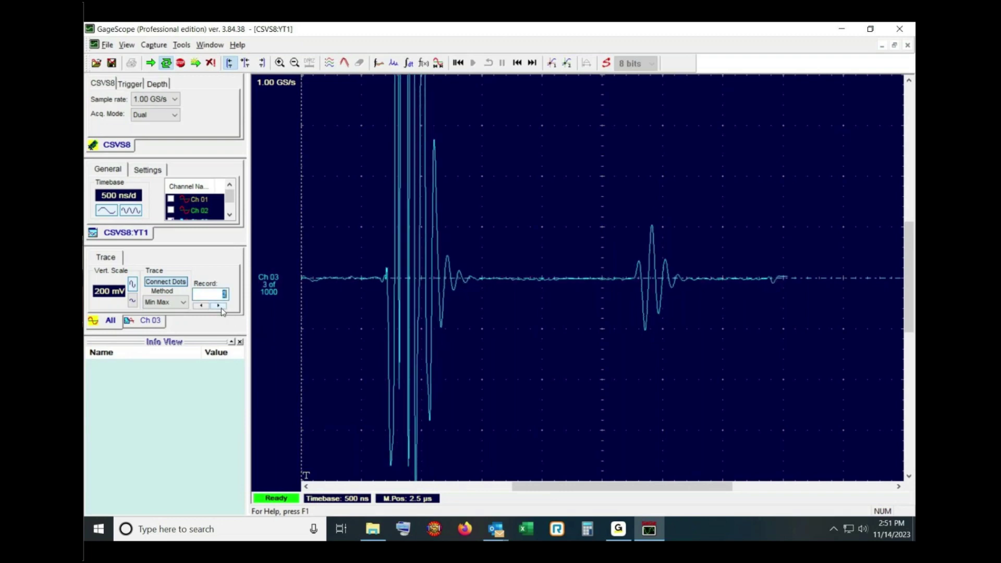
{"action": "left_click", "coordinate": [221, 308]}
{"action": "left_click", "coordinate": [221, 308]}
{"action": "left_click", "coordinate": [221, 308]}
{"action": "left_click", "coordinate": [221, 308]}
{"action": "left_click", "coordinate": [221, 308]}
{"action": "left_click", "coordinate": [221, 308]}
{"action": "left_click", "coordinate": [221, 309]}
{"action": "left_click", "coordinate": [221, 309]}
{"action": "left_click", "coordinate": [221, 308]}
{"action": "left_click", "coordinate": [221, 309]}
{"action": "left_click", "coordinate": [221, 308]}
{"action": "left_click", "coordinate": [221, 308]}
{"action": "left_click", "coordinate": [221, 308]}
{"action": "left_click", "coordinate": [220, 308]}
{"action": "left_click", "coordinate": [220, 308]}
{"action": "left_click", "coordinate": [220, 308]}
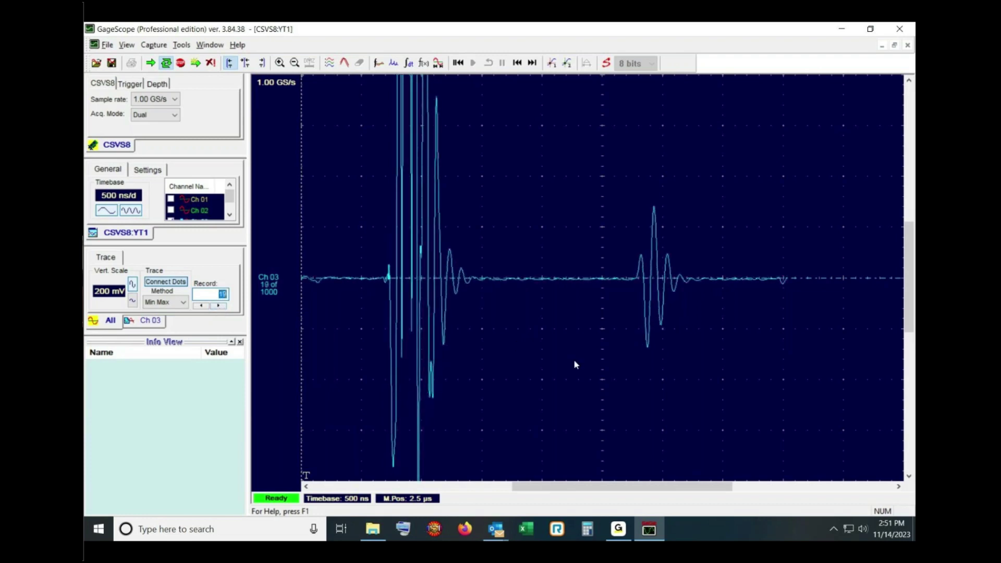